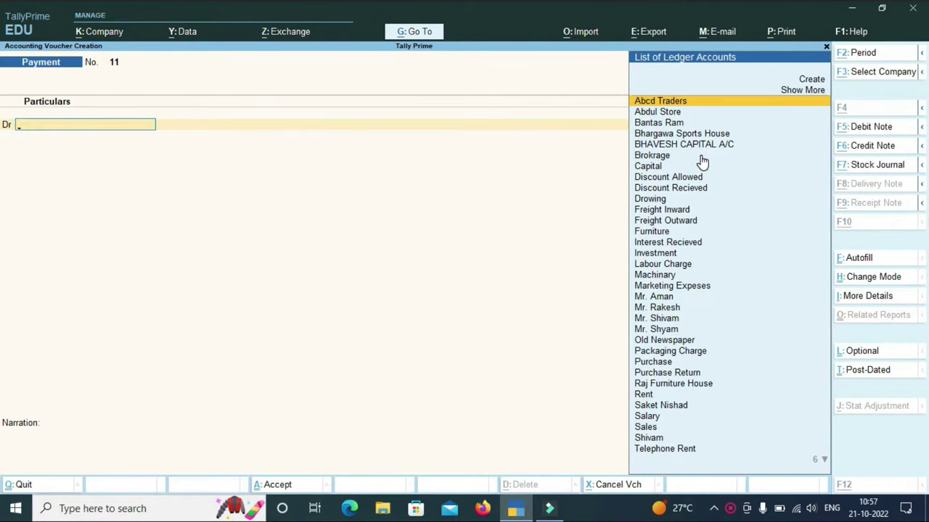
Open the Day Book report directly from the payment voucher
{"action": "key", "text": "alt+g"}
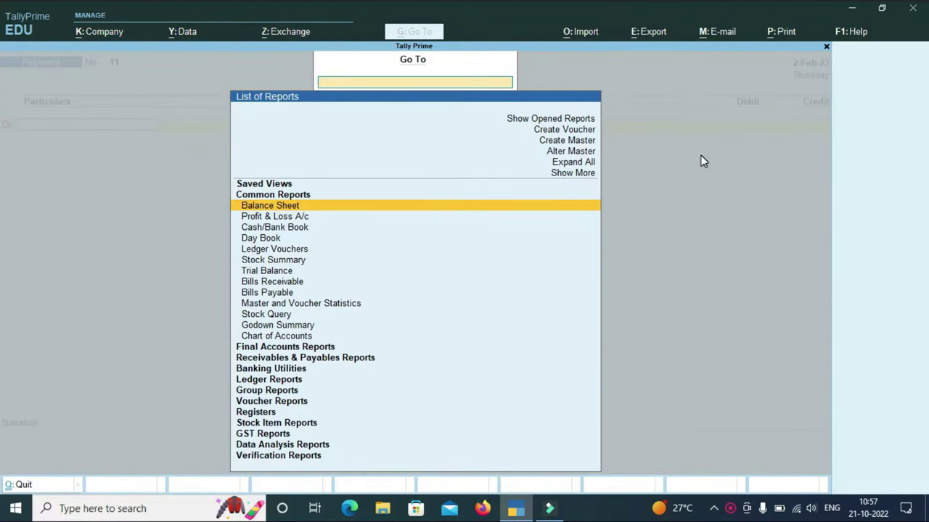
{"action": "key", "text": "Down"}
{"action": "key", "text": "Down"}
{"action": "key", "text": "Down"}
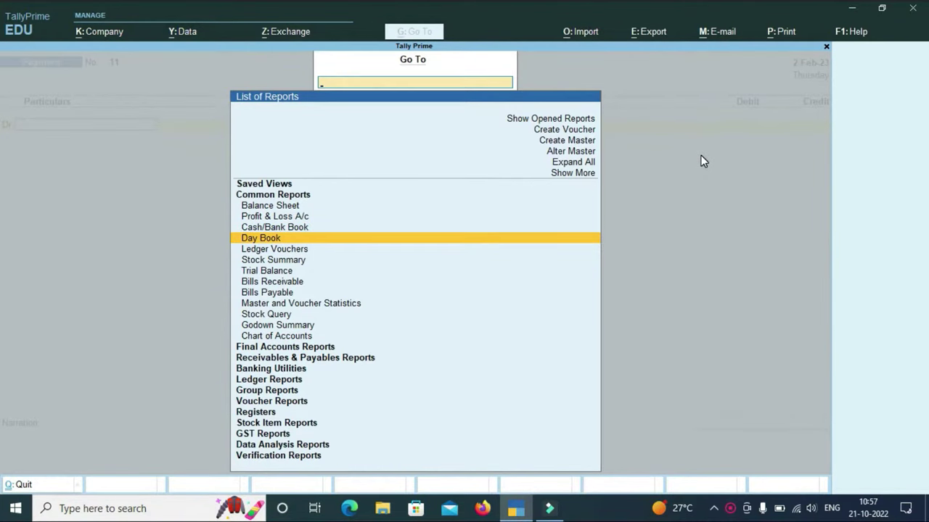
{"action": "key", "text": "Return"}
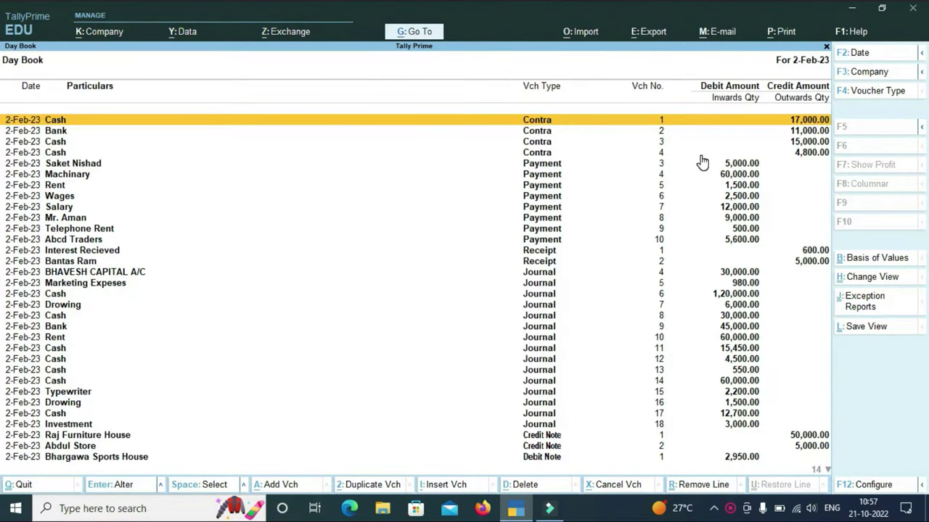
Return to the Gateway of Tally, abandoning the open payment voucher, and reopen voucher creation
{"action": "key", "text": "alt+a"}
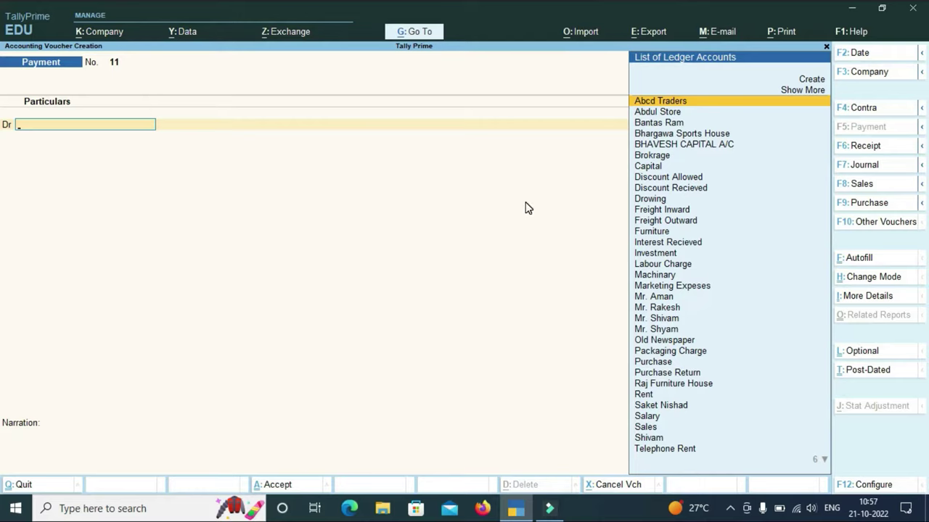
{"action": "key", "text": "Escape"}
{"action": "key", "text": "y"}
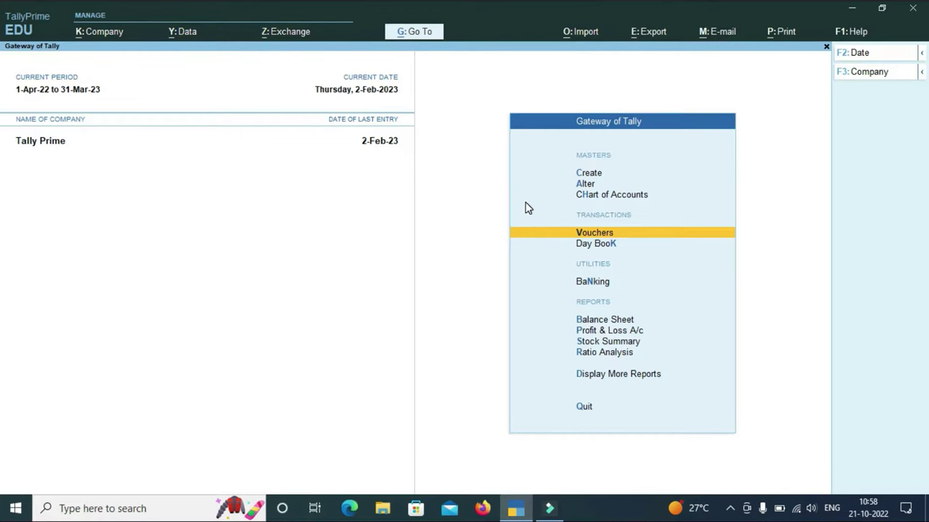
{"action": "key", "text": "Return"}
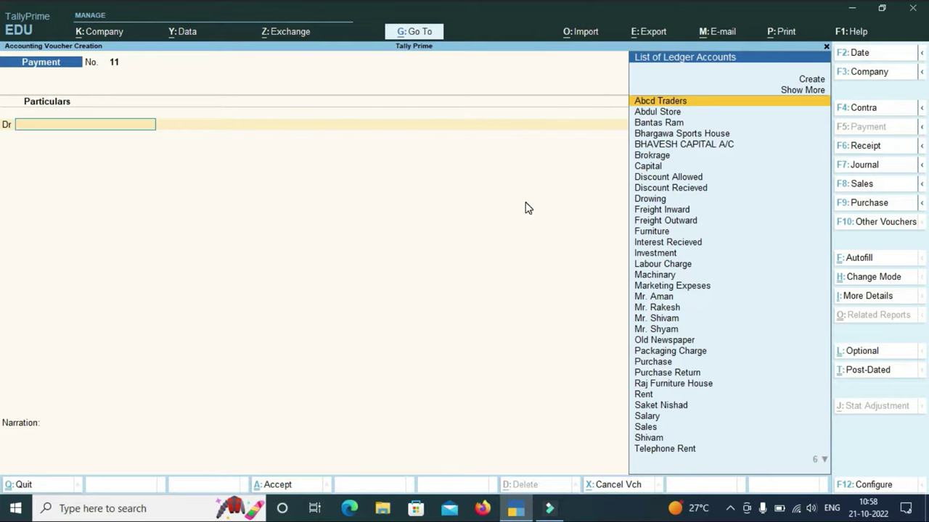
Switch from the payment voucher to the Day Book report
{"action": "key", "text": "ctrl+g"}
{"action": "key", "text": "Down"}
{"action": "key", "text": "Down"}
{"action": "key", "text": "Down"}
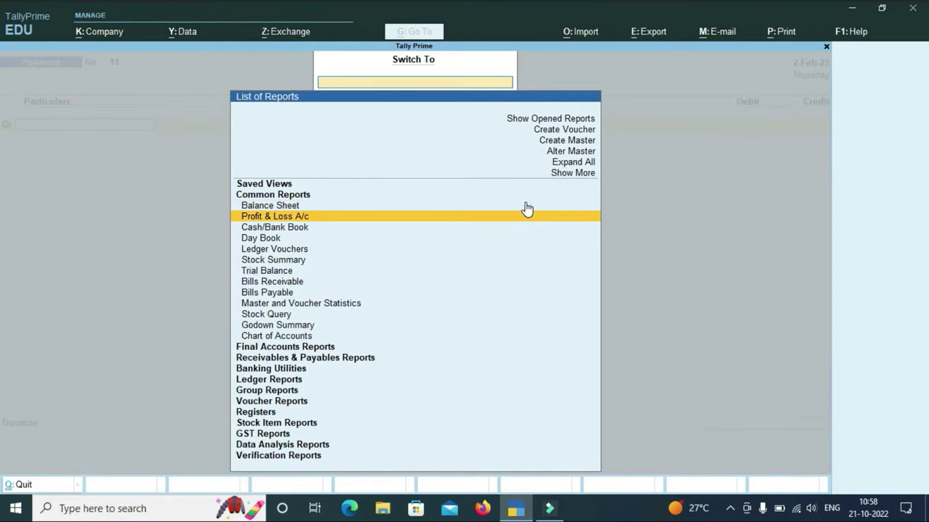
{"action": "key", "text": "Return"}
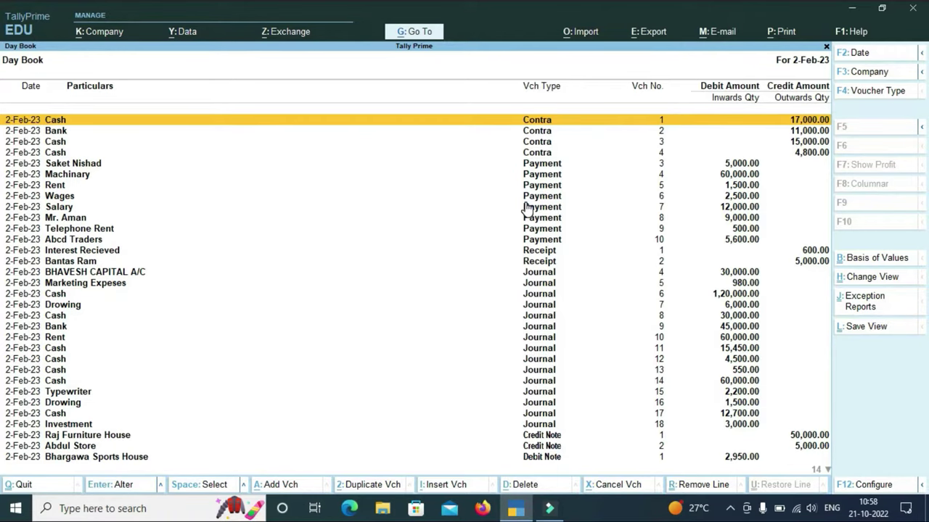
Reopen voucher creation from the Gateway of Tally and choose Abdul Store as the payment's debit ledger
{"action": "key", "text": "Escape"}
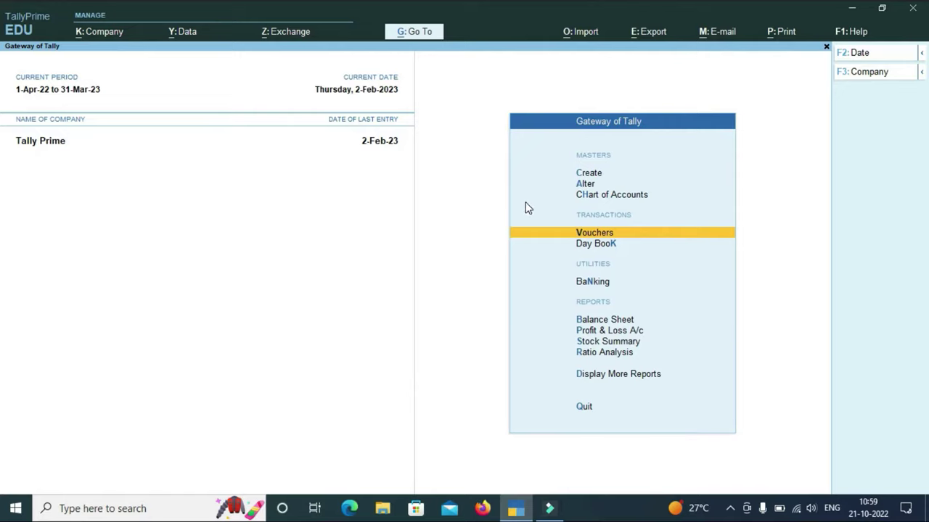
{"action": "key", "text": "Return"}
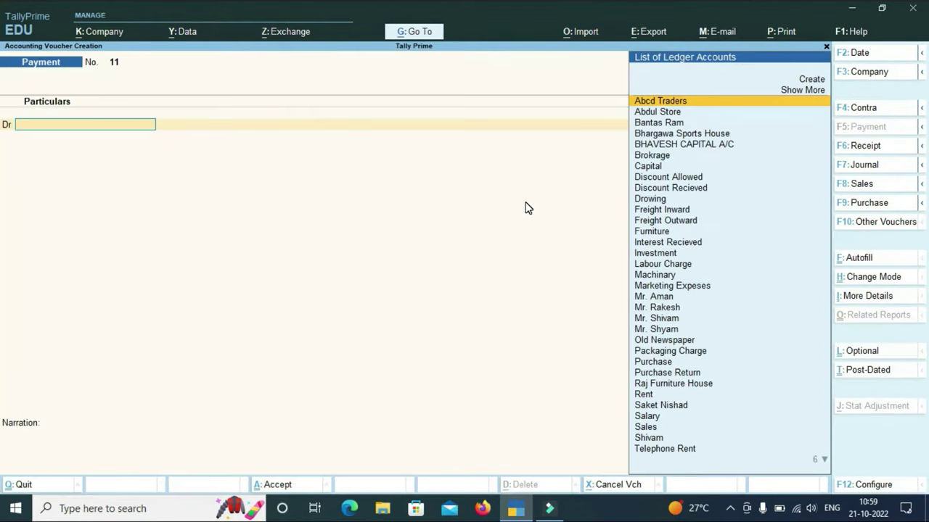
{"action": "key", "text": "Down"}
{"action": "key", "text": "Down"}
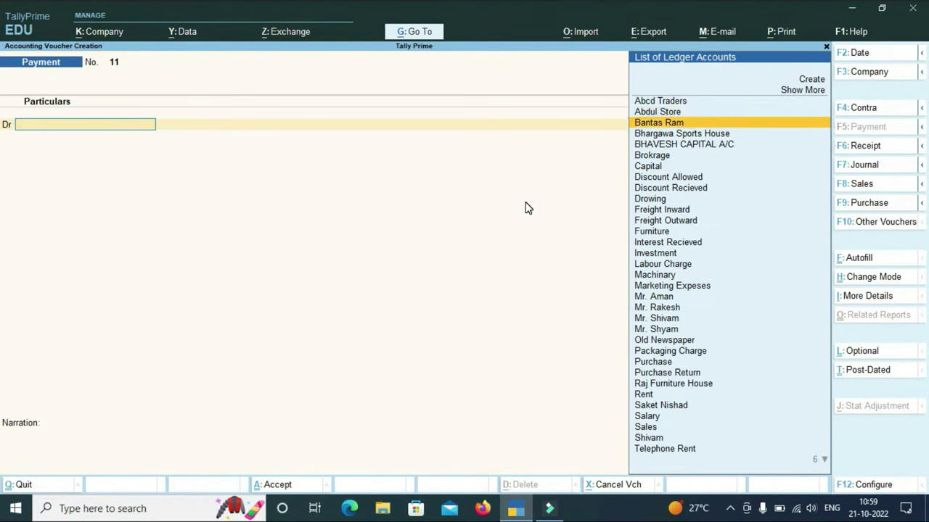
{"action": "key", "text": "Up"}
{"action": "key", "text": "Return"}
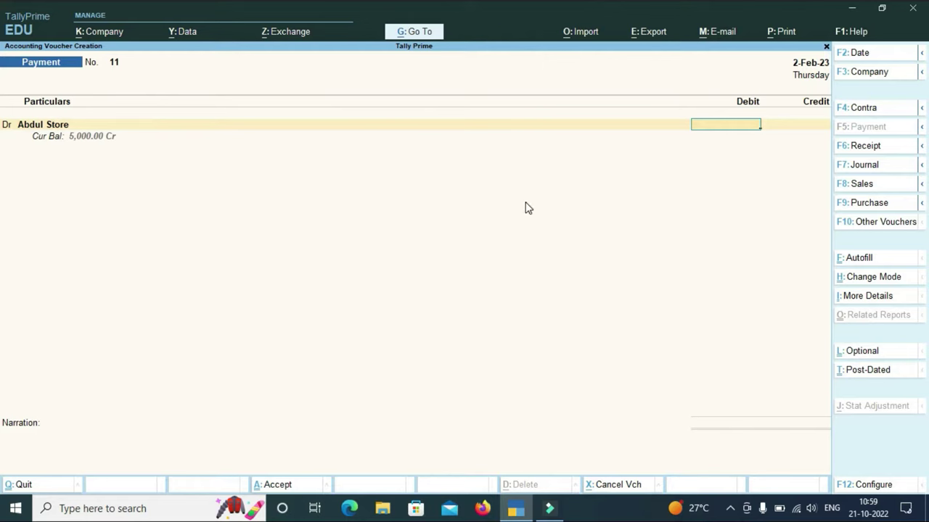
Open the Abdul Store ledger for alteration from within the payment voucher and accept it
{"action": "key", "text": "BackSpace"}
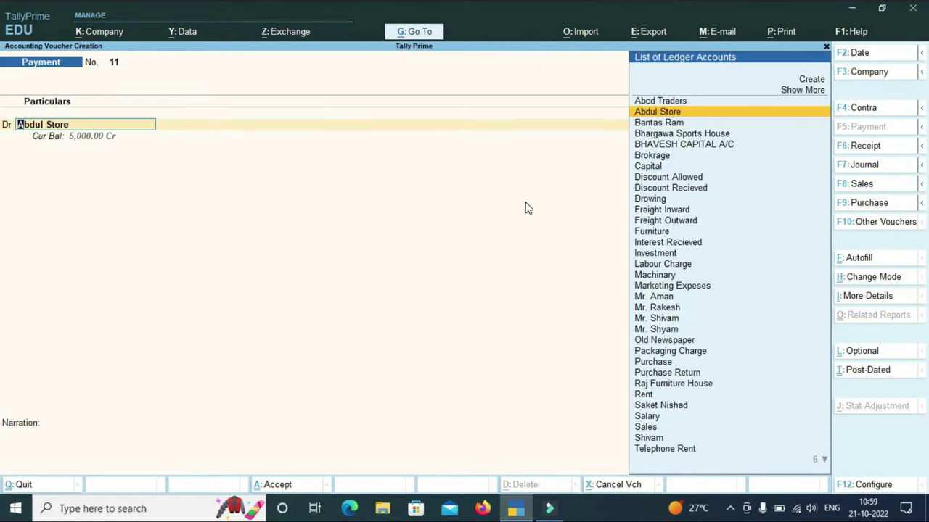
{"action": "key", "text": "ctrl"}
{"action": "key", "text": "ctrl+Return"}
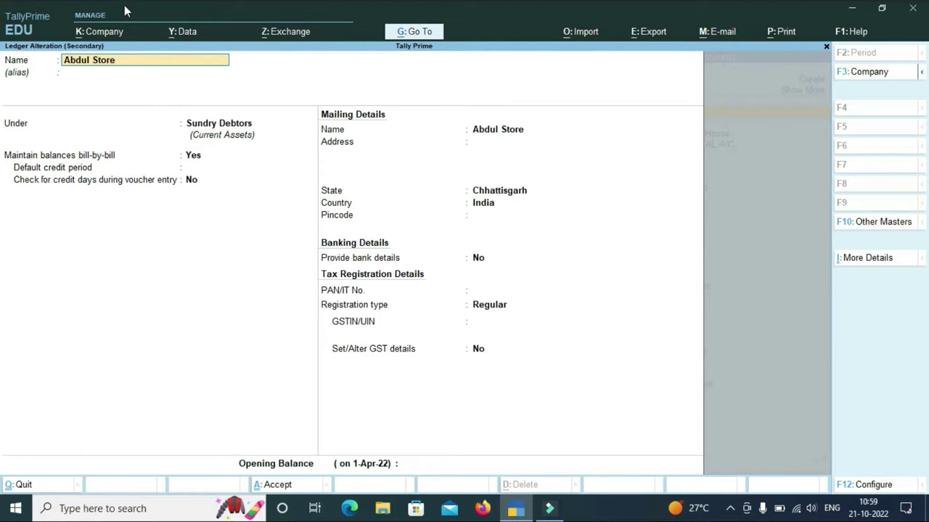
{"action": "key", "text": "ctrl"}
{"action": "key", "text": "ctrl+a"}
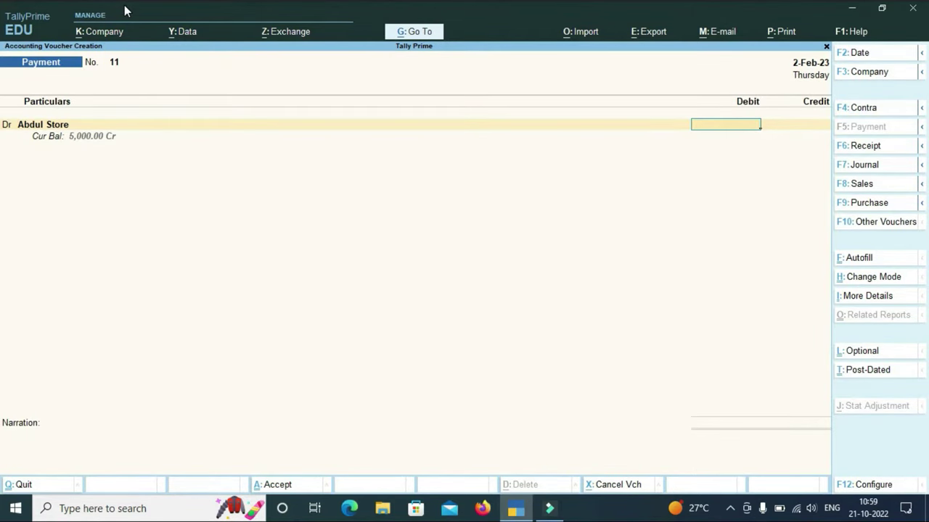
Quit the payment voucher without saving and open the Day Book from the Gateway of Tally
{"action": "key", "text": "Escape"}
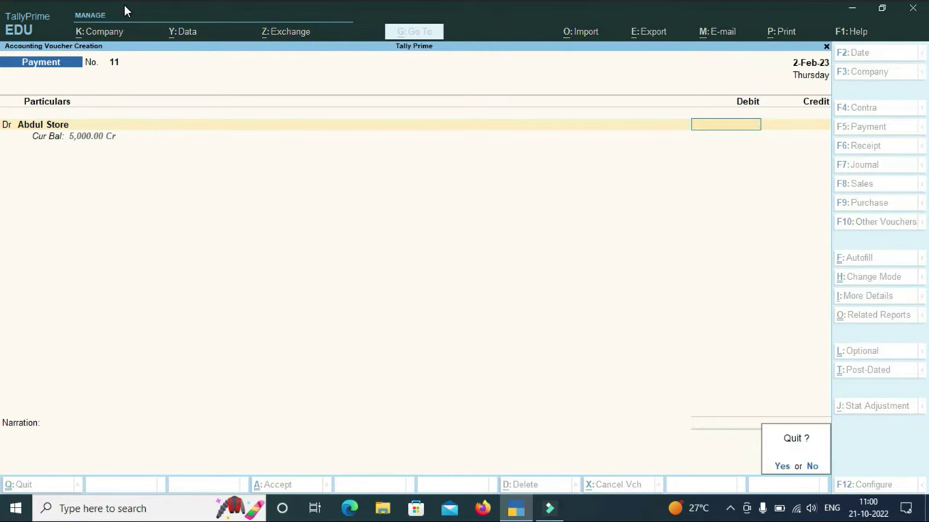
{"action": "key", "text": "y"}
{"action": "key", "text": "k"}
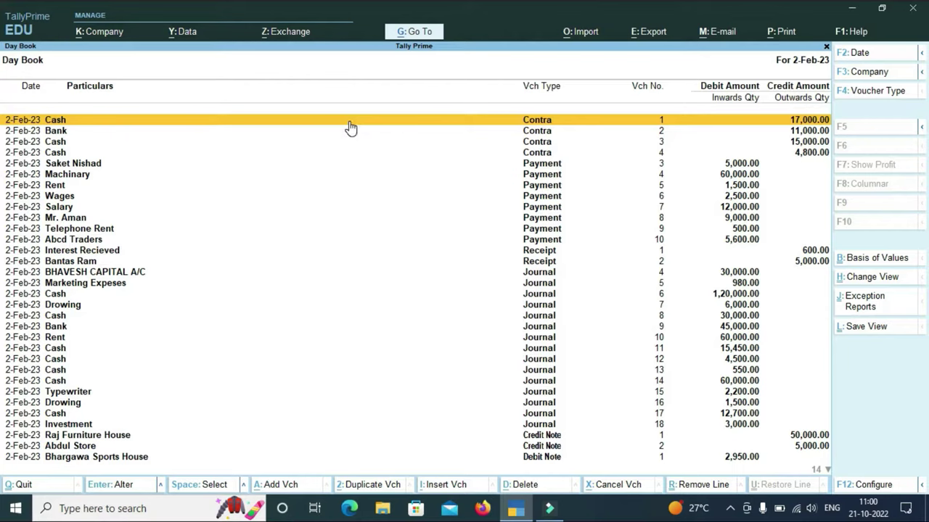
Remove the first Cash contra line from the Day Book view and restore it
{"action": "key", "text": "ctrl+r"}
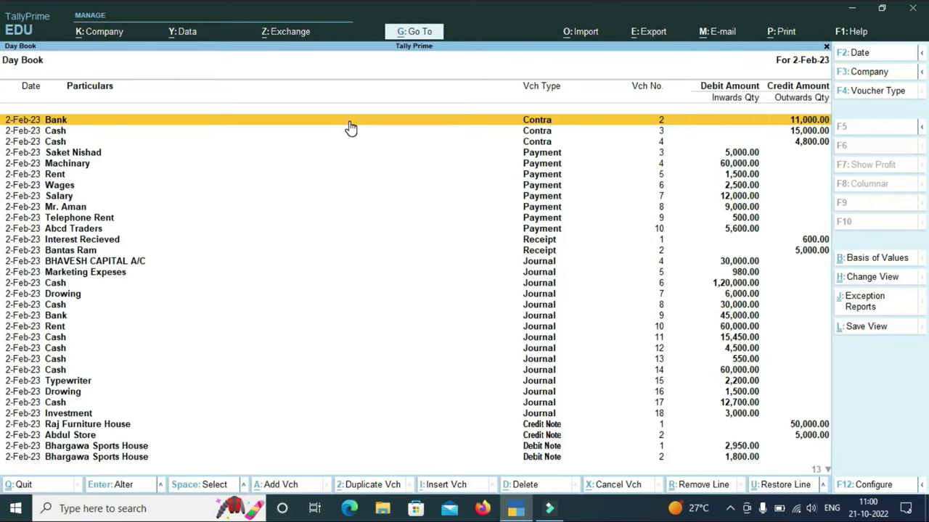
{"action": "key", "text": "ctrl+u"}
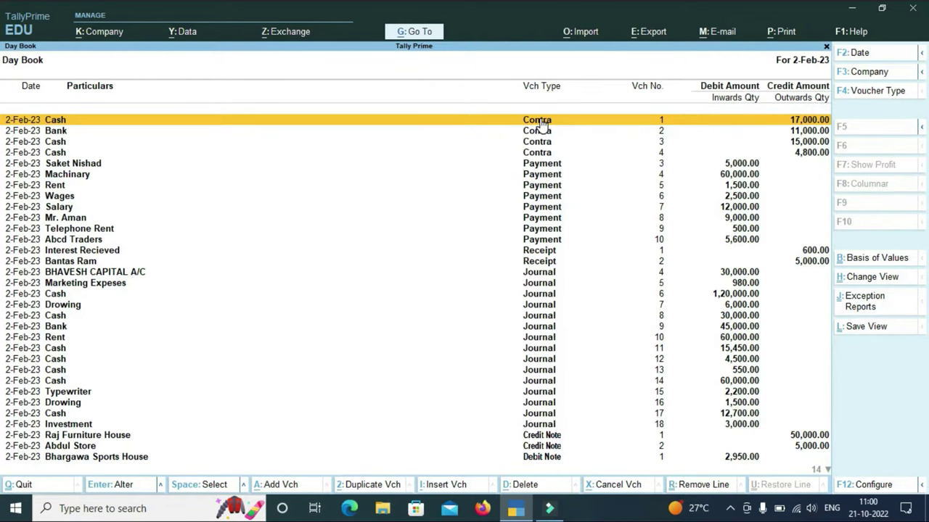
Select all entries in the Day Book and clear the selection again
{"action": "key", "text": "ctrl+space"}
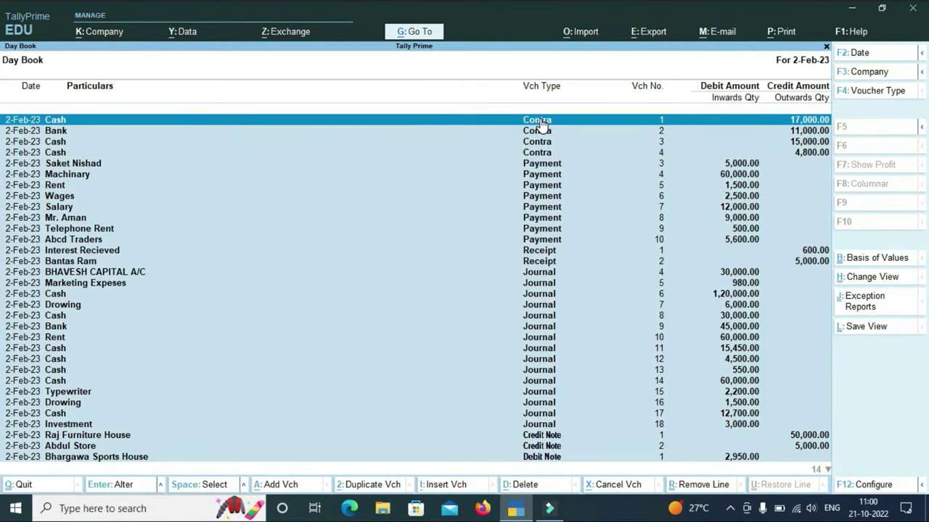
{"action": "key", "text": "Down"}
{"action": "key", "text": "Down"}
{"action": "key", "text": "Down"}
{"action": "key", "text": "Down"}
{"action": "key", "text": "Down"}
{"action": "key", "text": "Down"}
{"action": "key", "text": "Down"}
{"action": "key", "text": "Down"}
{"action": "key", "text": "Down"}
{"action": "key", "text": "Down"}
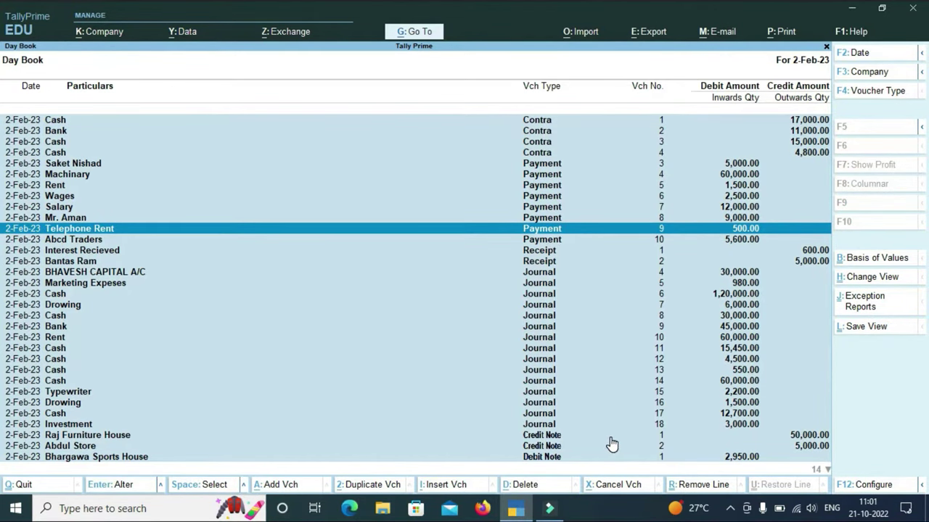
{"action": "key", "text": "Home"}
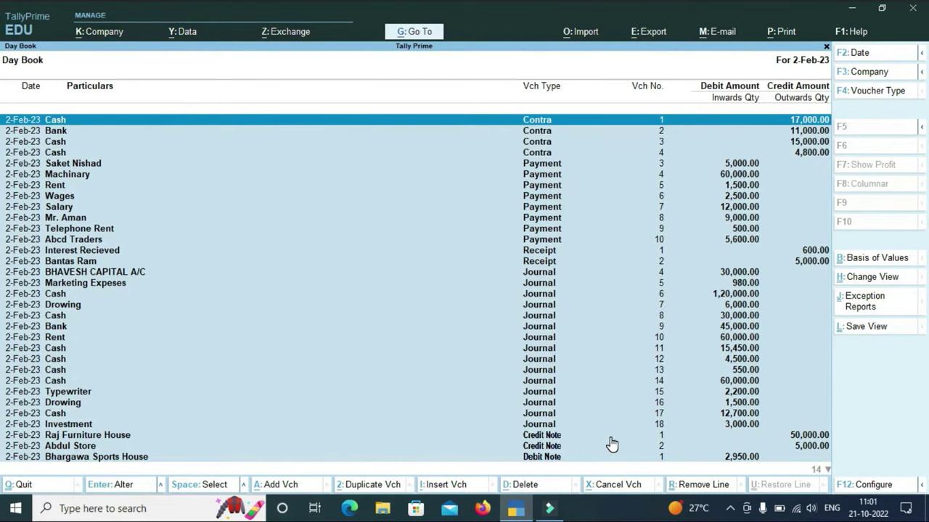
{"action": "key", "text": "ctrl+space"}
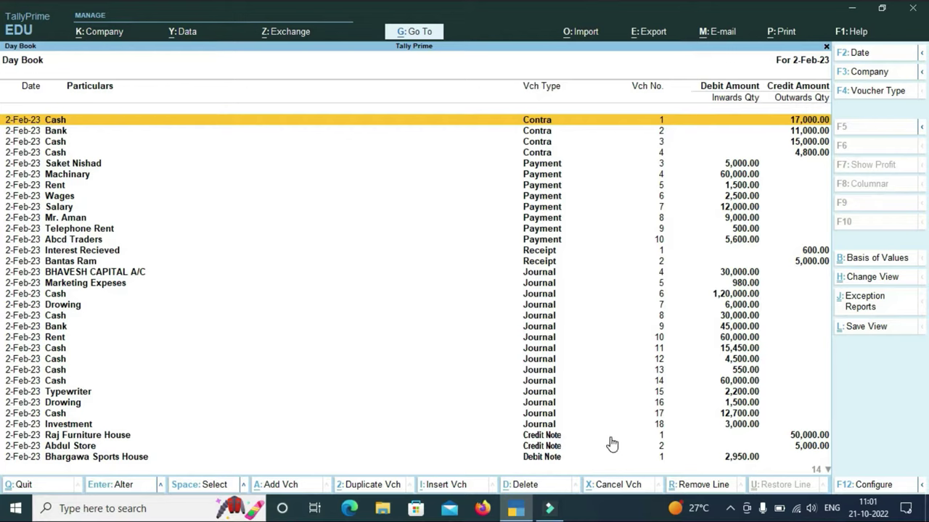
Move through the first contra entries and jump to the last line of the Day Book
{"action": "key", "text": "Down"}
{"action": "key", "text": "Down"}
{"action": "key", "text": "Down"}
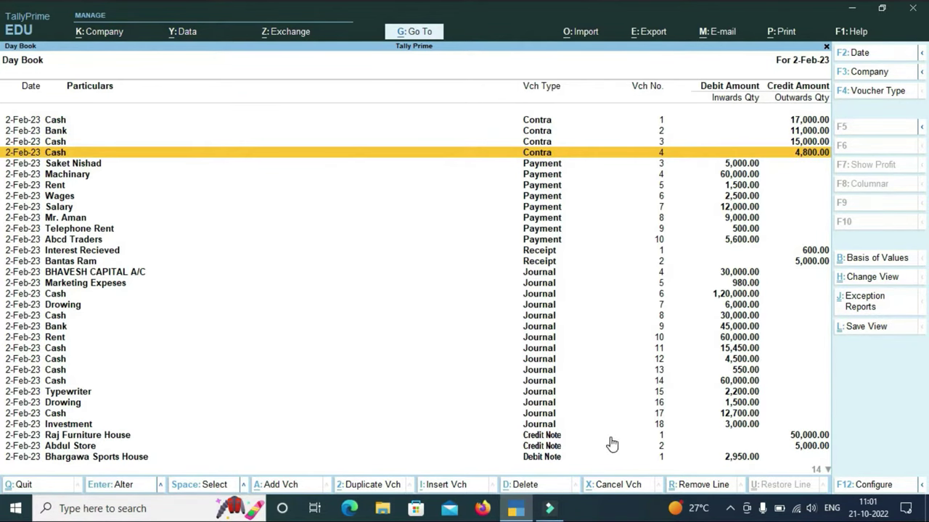
{"action": "key", "text": "Up"}
{"action": "key", "text": "Up"}
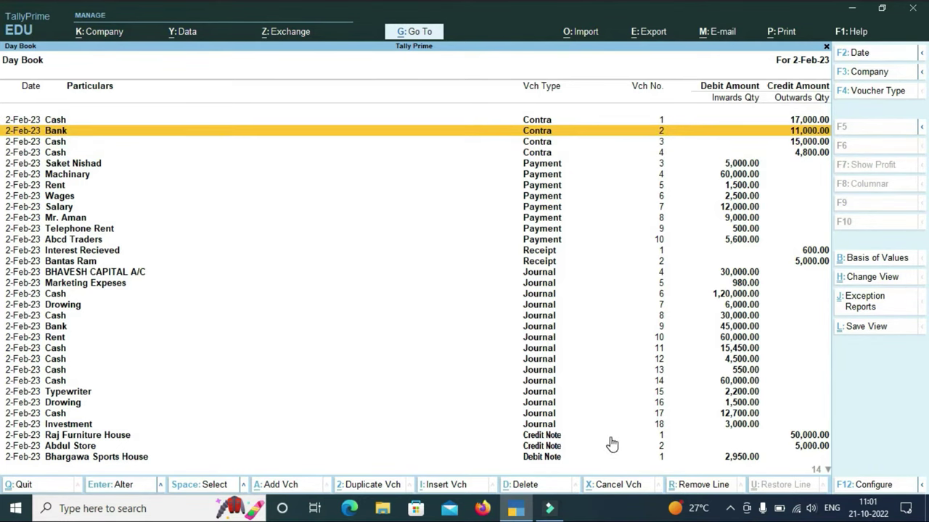
{"action": "key", "text": "ctrl+End"}
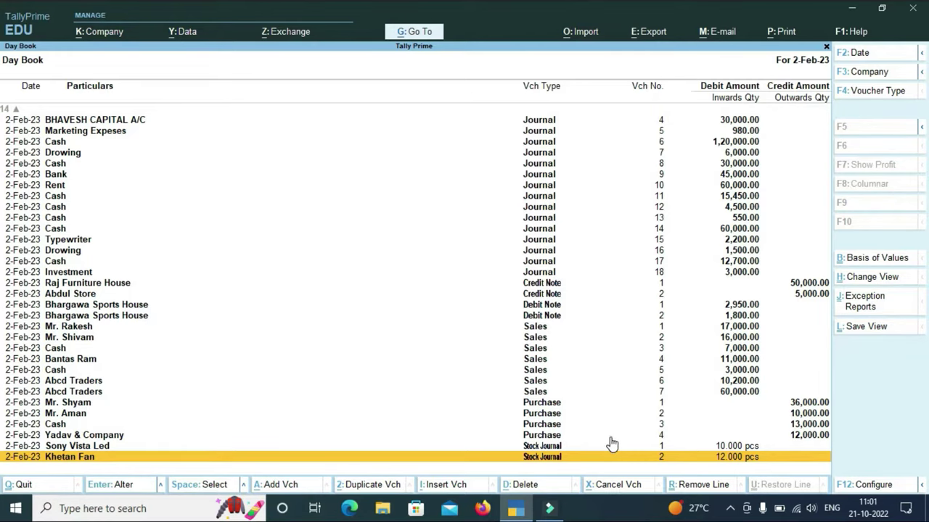
Return to the first Day Book line and switch the report to the detailed format
{"action": "key", "text": "ctrl+Home"}
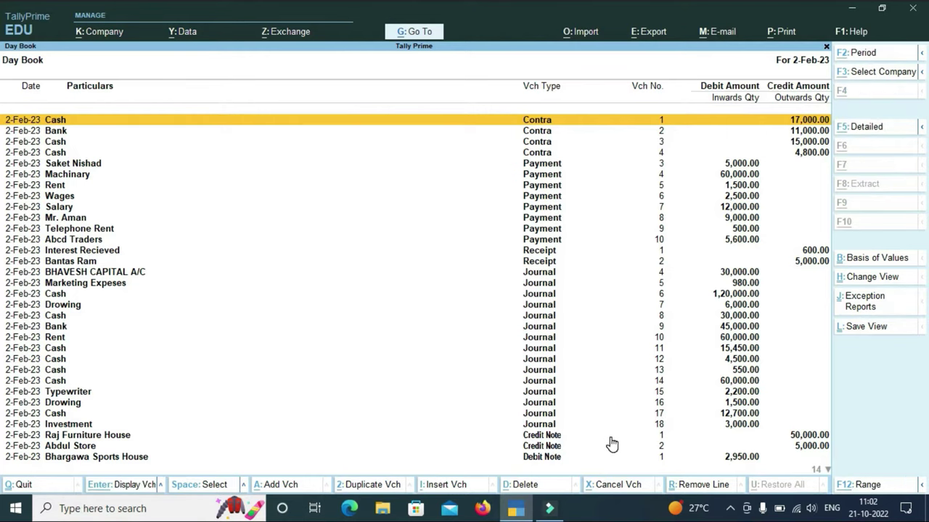
{"action": "key", "text": "alt+F5"}
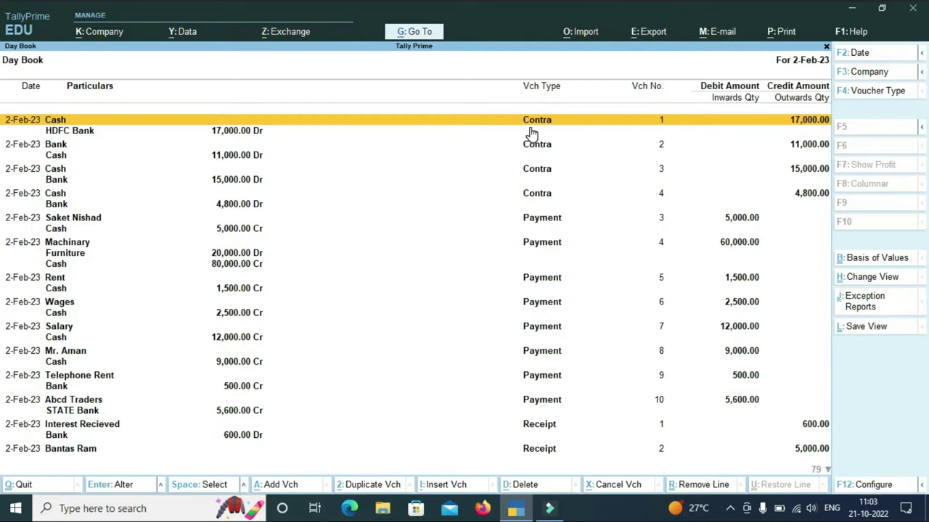
Start adding a contra voucher from the Day Book, abandon it and return to the Gateway of Tally
{"action": "key", "text": "alt+a"}
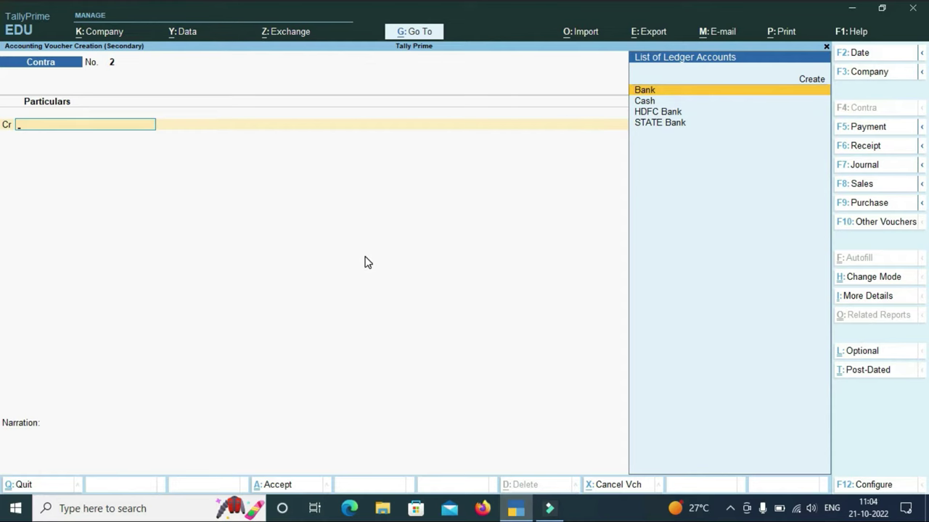
{"action": "key", "text": "Escape"}
{"action": "key", "text": "Escape"}
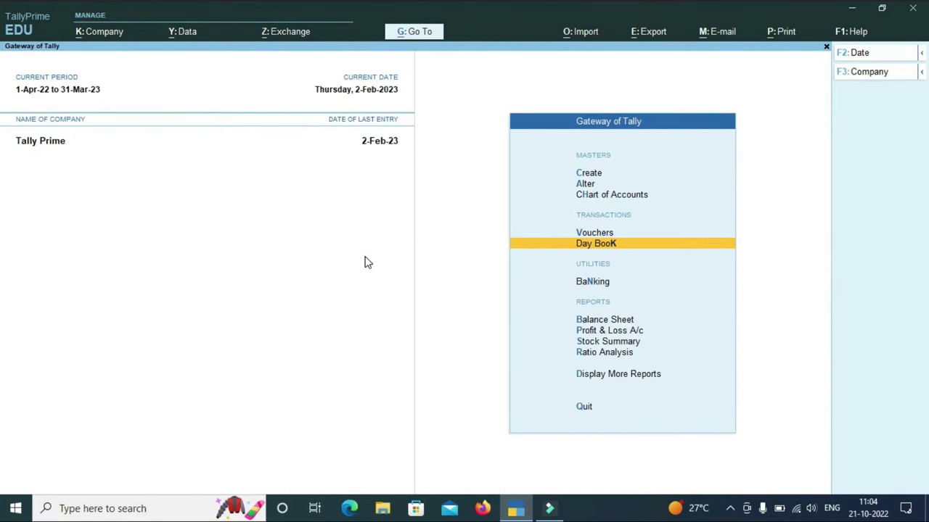
{"action": "key", "text": "Down"}
{"action": "key", "text": "Down"}
{"action": "key", "text": "Down"}
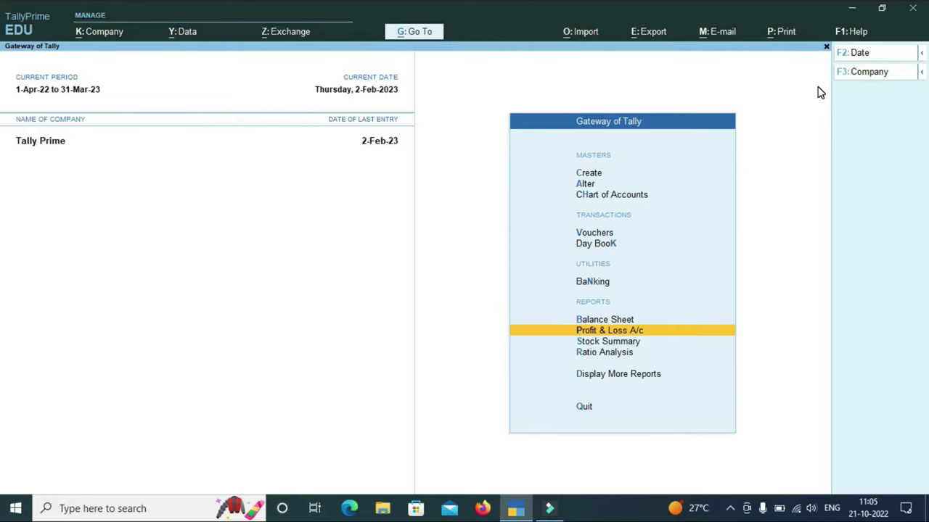
Open the application's Display Settings from the help settings
{"action": "key", "text": "F1"}
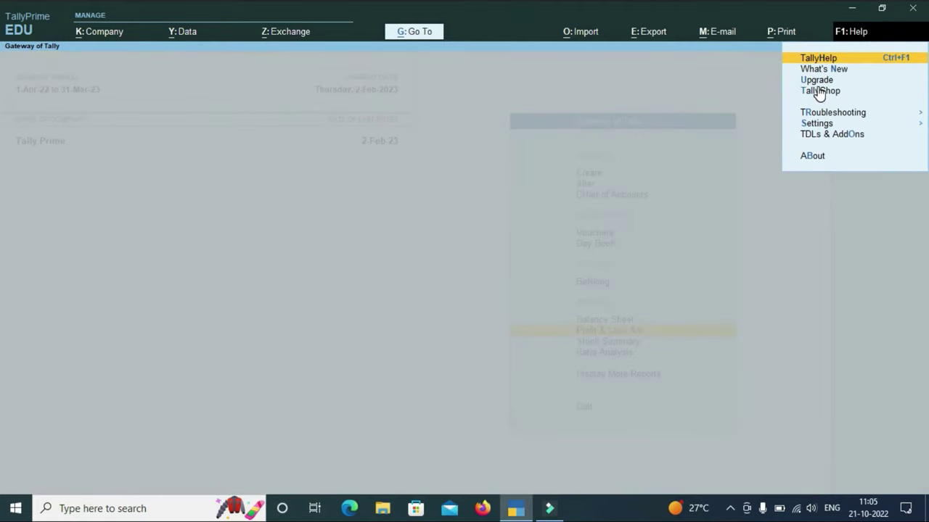
{"action": "key", "text": "Down"}
{"action": "key", "text": "Down"}
{"action": "key", "text": "Down"}
{"action": "key", "text": "Down"}
{"action": "key", "text": "Down"}
{"action": "key", "text": "Return"}
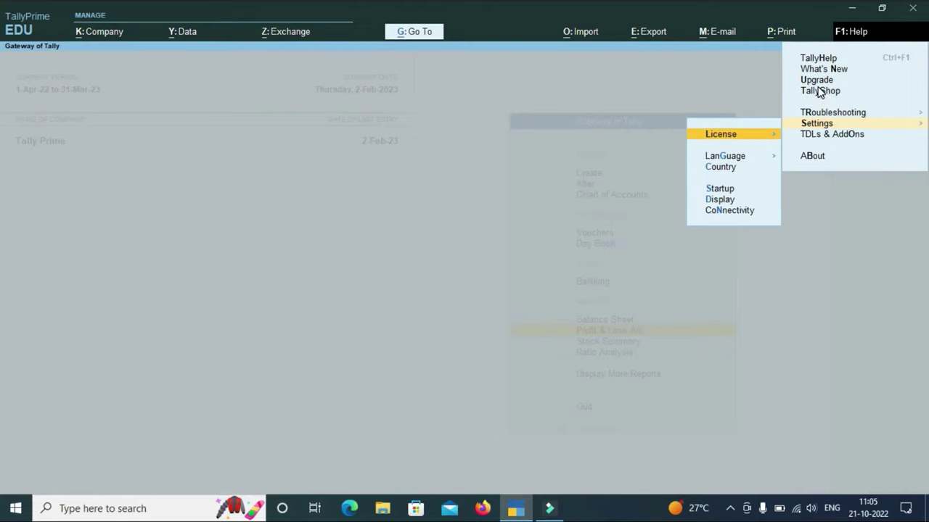
{"action": "key", "text": "Down"}
{"action": "key", "text": "Down"}
{"action": "key", "text": "Down"}
{"action": "key", "text": "Down"}
{"action": "key", "text": "Return"}
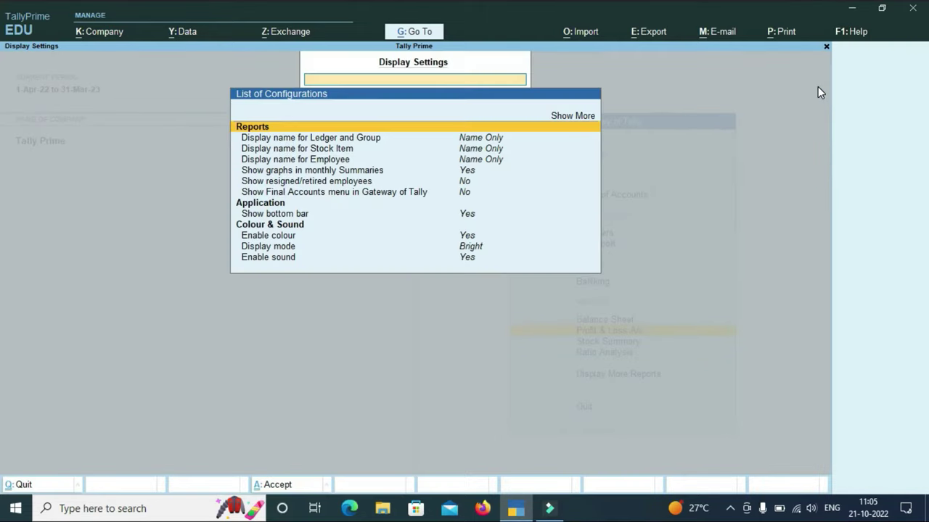
Enable the display setting that shows the Final Accounts menu in the Gateway of Tally and accept the settings
{"action": "key", "text": "Down"}
{"action": "key", "text": "Down"}
{"action": "key", "text": "Down"}
{"action": "key", "text": "Down"}
{"action": "key", "text": "Down"}
{"action": "key", "text": "Down"}
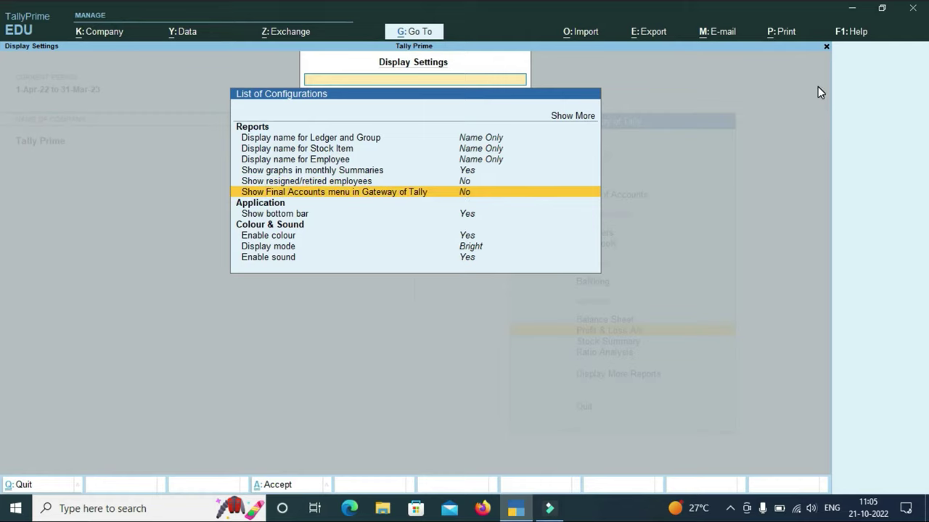
{"action": "key", "text": "Return"}
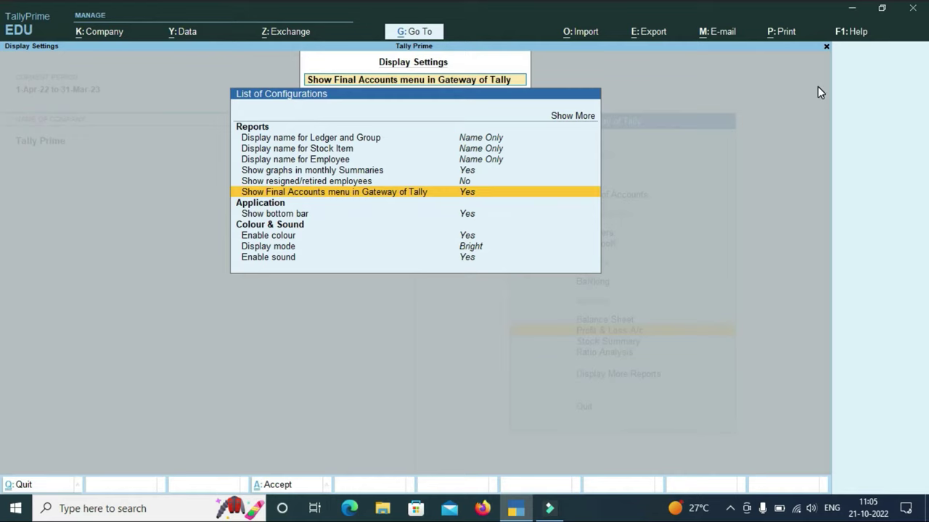
{"action": "key", "text": "ctrl+a"}
Open the Final Accounts menu from the Gateway of Tally
{"action": "key", "text": "Down"}
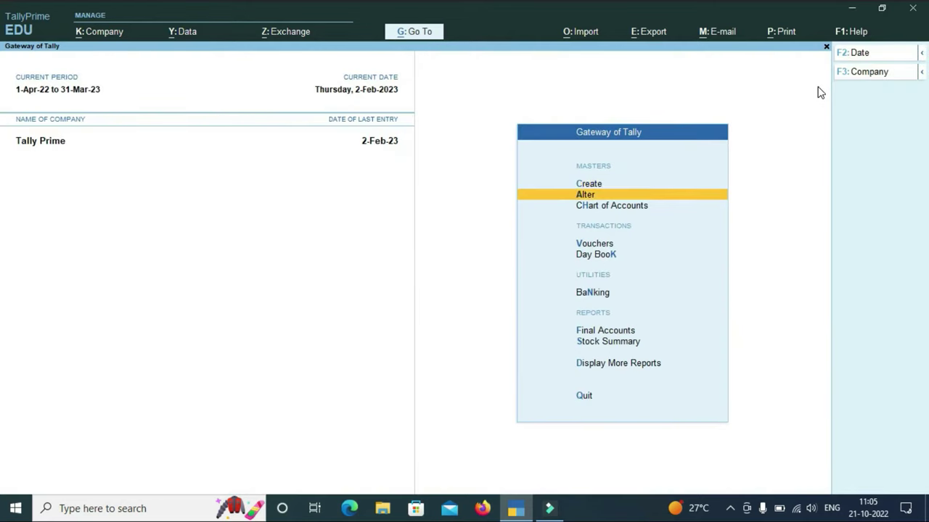
{"action": "key", "text": "Down"}
{"action": "key", "text": "Down"}
{"action": "key", "text": "Down"}
{"action": "key", "text": "Down"}
{"action": "key", "text": "Down"}
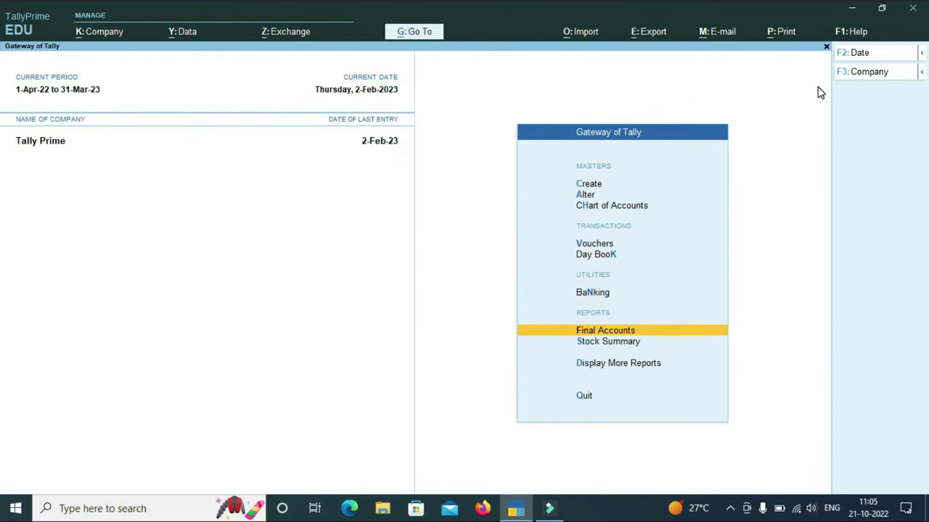
{"action": "key", "text": "Return"}
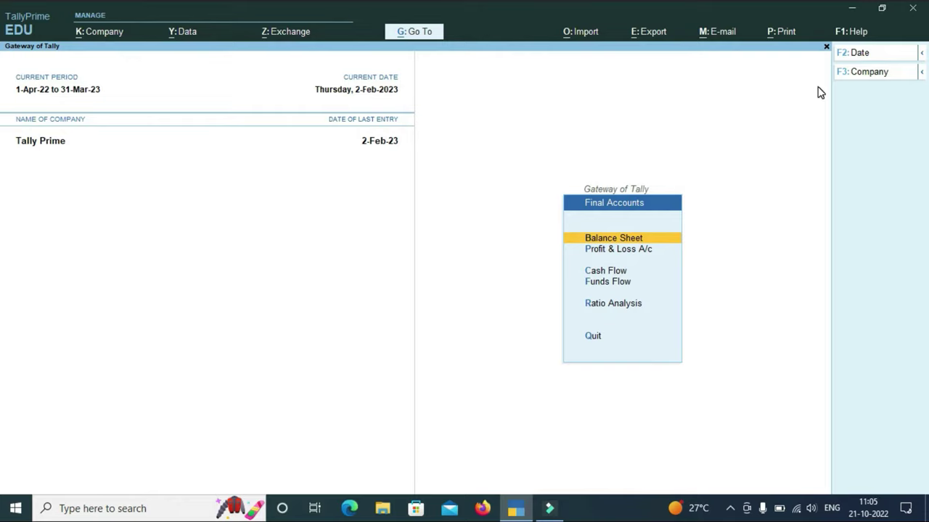
Go through the Final Accounts reports down to Ratio Analysis and return to the Gateway of Tally
{"action": "key", "text": "Down"}
{"action": "key", "text": "Down"}
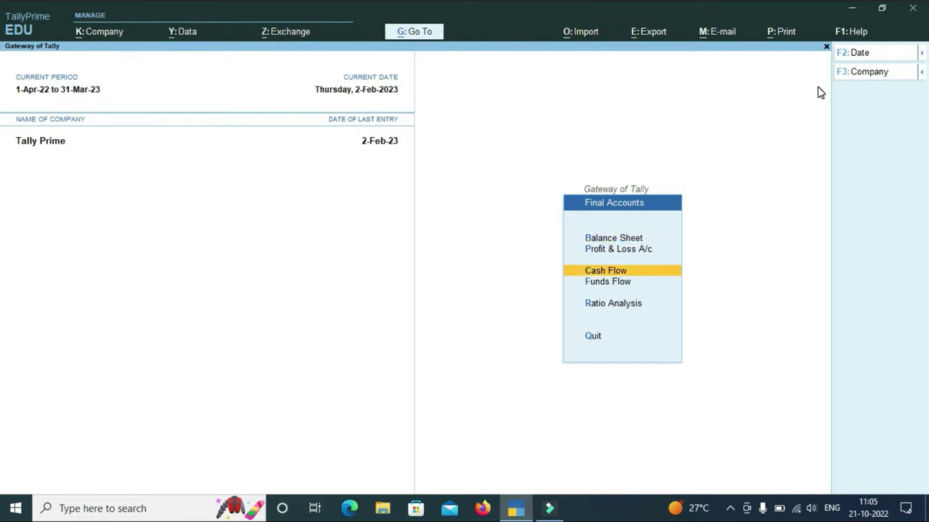
{"action": "key", "text": "Down"}
{"action": "key", "text": "Down"}
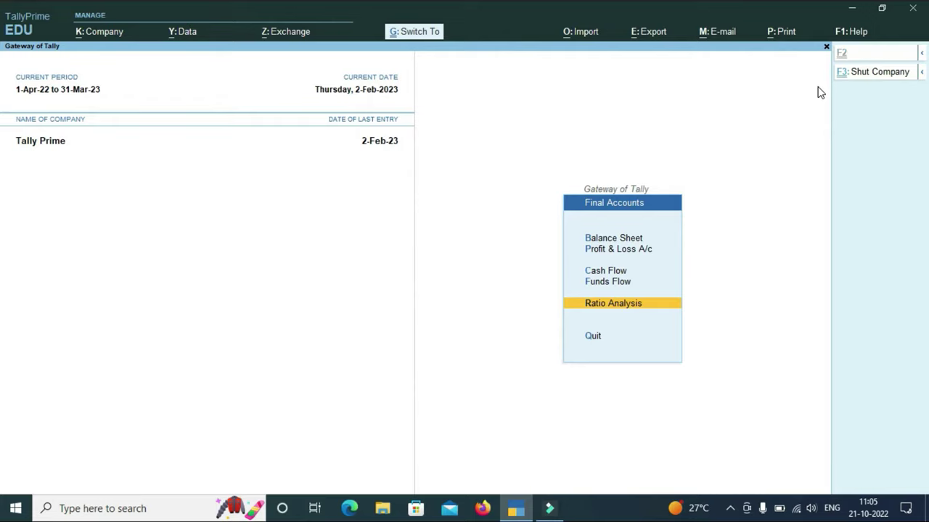
{"action": "key", "text": "Escape"}
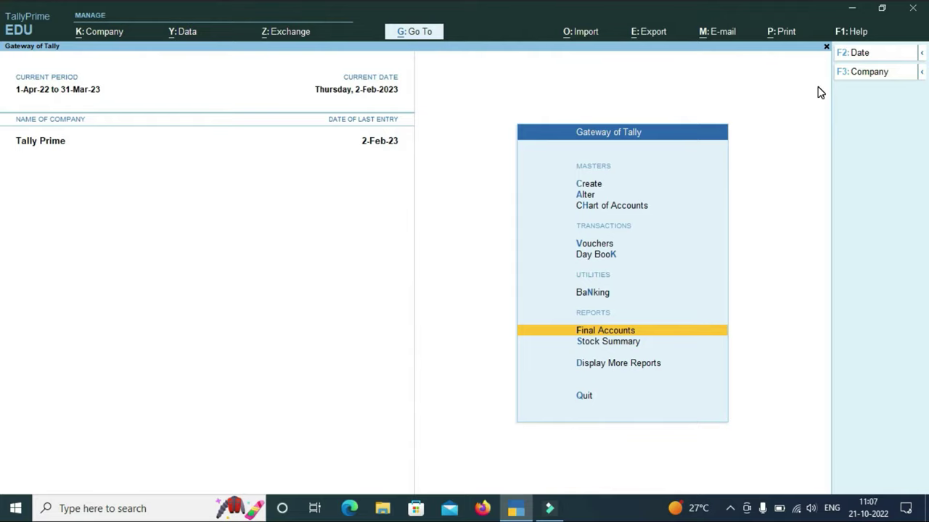
Reopen the application's Display Settings from the help settings
{"action": "key", "text": "F1"}
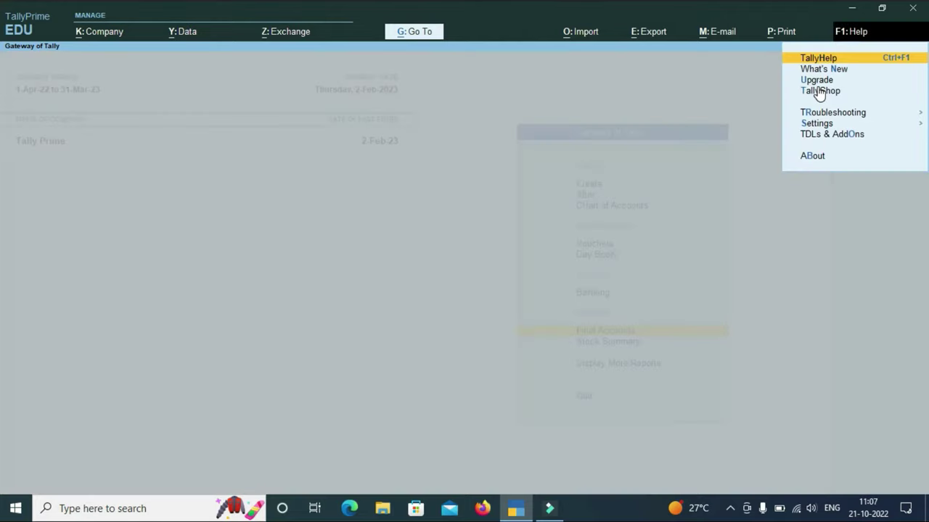
{"action": "key", "text": "Down"}
{"action": "key", "text": "Down"}
{"action": "key", "text": "Down"}
{"action": "key", "text": "Down"}
{"action": "key", "text": "Down"}
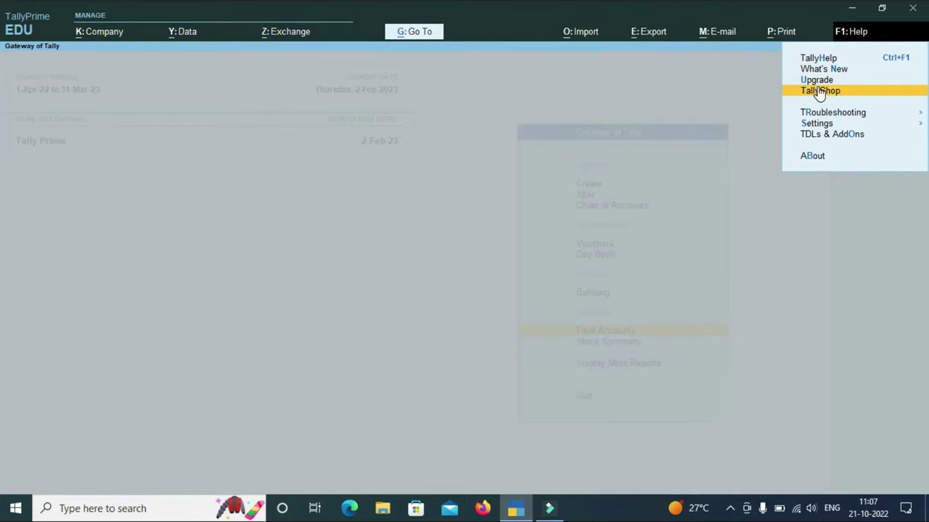
{"action": "key", "text": "Return"}
{"action": "key", "text": "Down"}
{"action": "key", "text": "Down"}
{"action": "key", "text": "Down"}
{"action": "key", "text": "Down"}
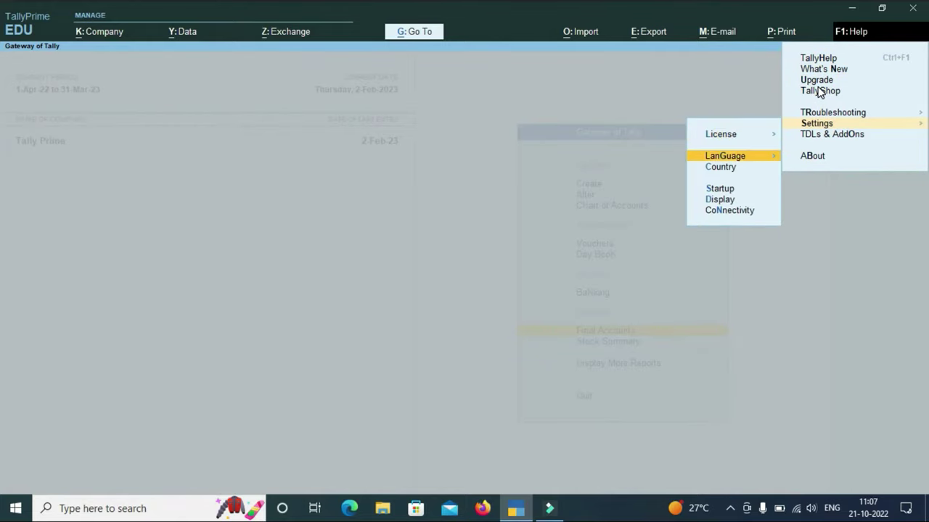
{"action": "key", "text": "Return"}
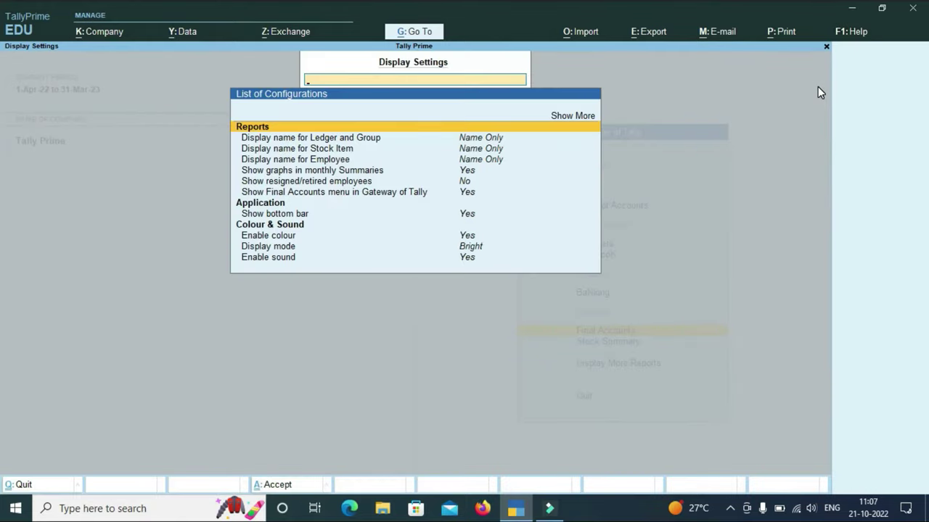
Set Enable colour to No in the Colour & Sound settings and switch it back to Yes
{"action": "key", "text": "Down"}
{"action": "key", "text": "Down"}
{"action": "key", "text": "Down"}
{"action": "key", "text": "Down"}
{"action": "key", "text": "Down"}
{"action": "key", "text": "Down"}
{"action": "key", "text": "Down"}
{"action": "key", "text": "Down"}
{"action": "key", "text": "Down"}
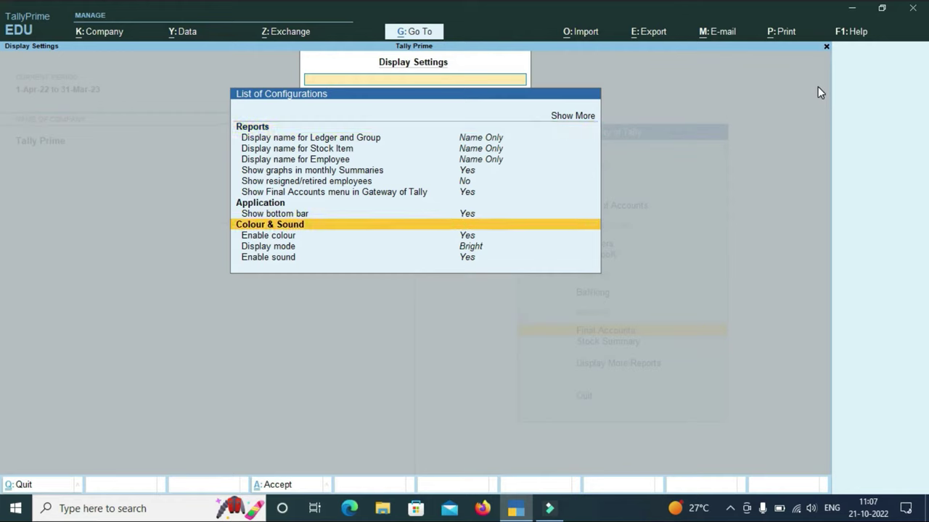
{"action": "key", "text": "Down"}
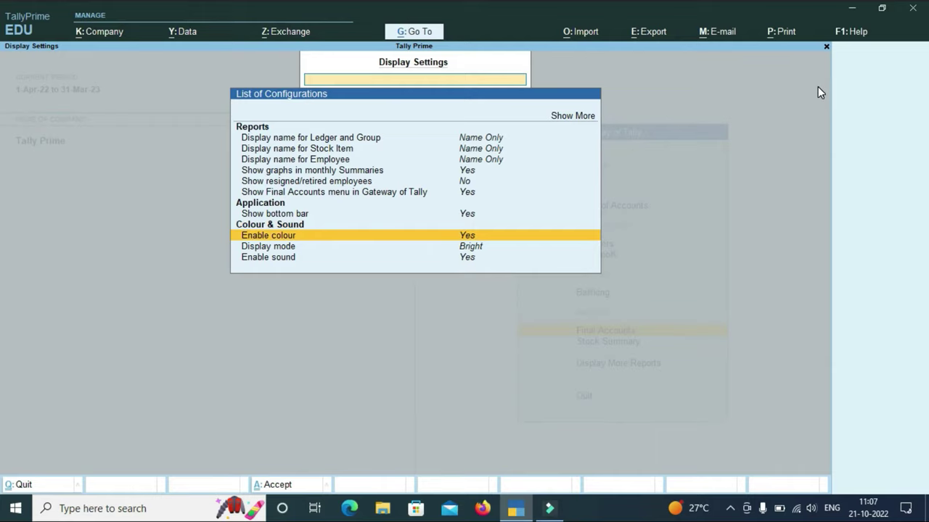
{"action": "key", "text": "Return"}
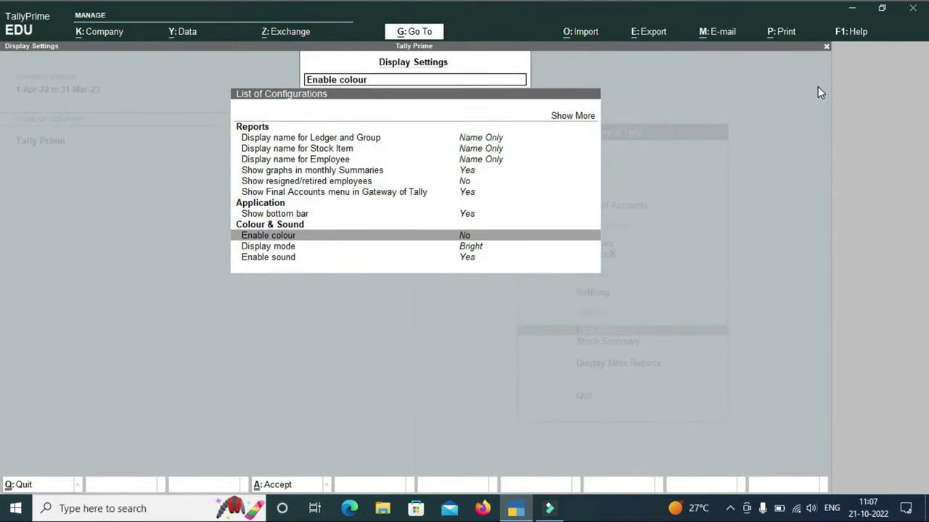
{"action": "key", "text": "Return"}
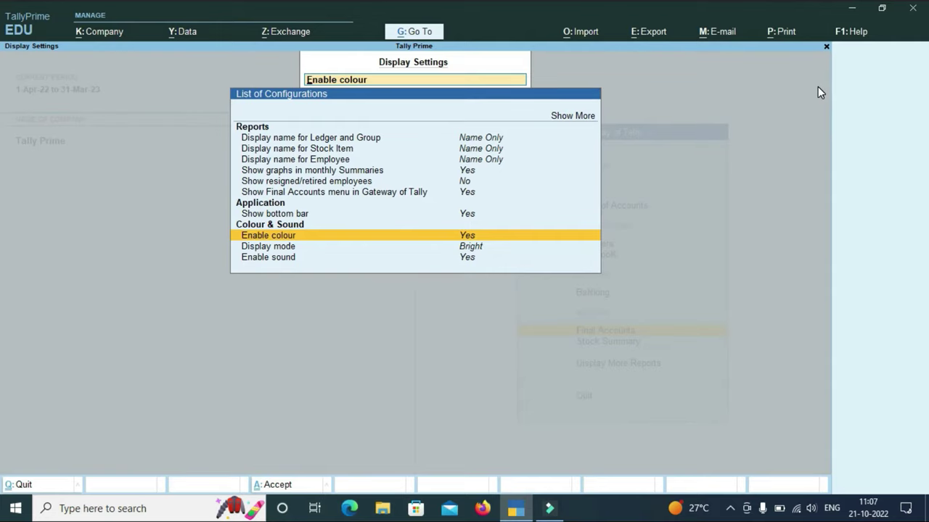
Switch the display mode to Soft and back to Bright
{"action": "key", "text": "Down"}
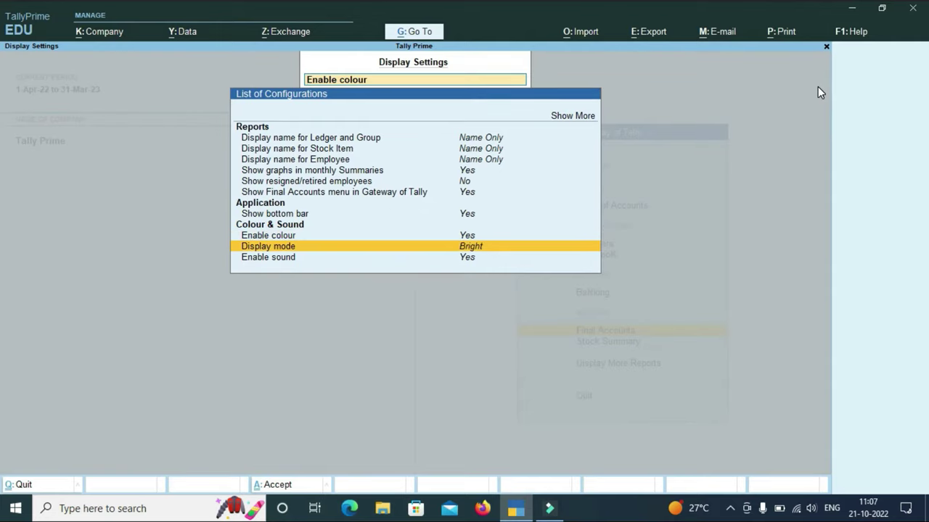
{"action": "key", "text": "Return"}
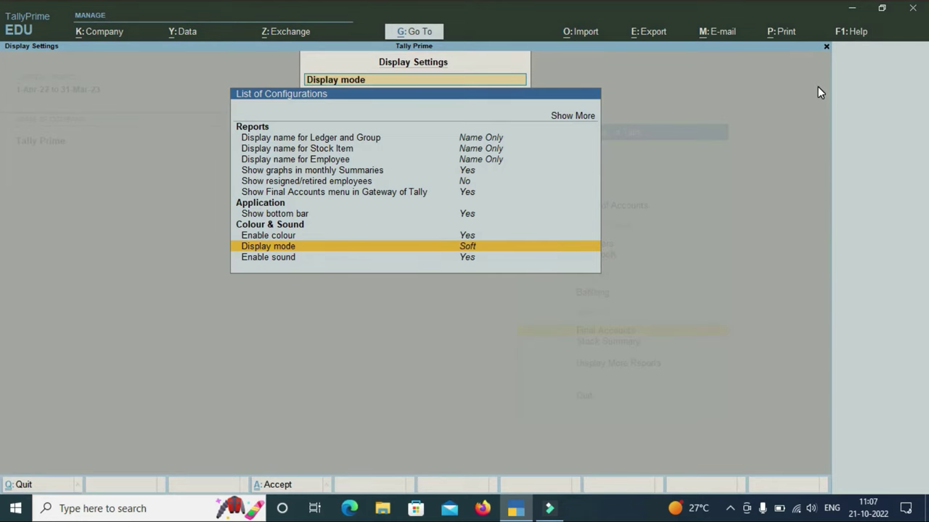
{"action": "key", "text": "Return"}
Toggle the Enable sound option twice and accept the display settings to return to the Gateway of Tally
{"action": "key", "text": "Down"}
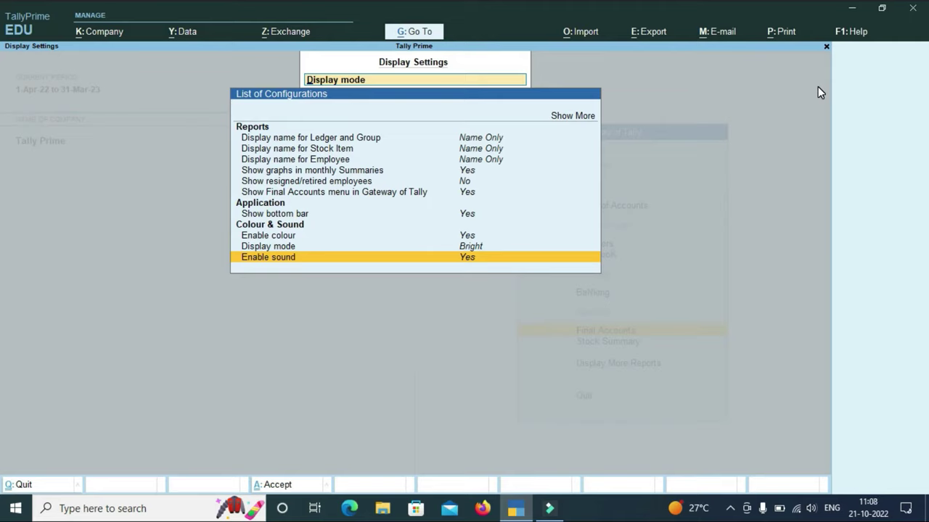
{"action": "key", "text": "Return"}
{"action": "key", "text": "Return"}
{"action": "key", "text": "ctrl+a"}
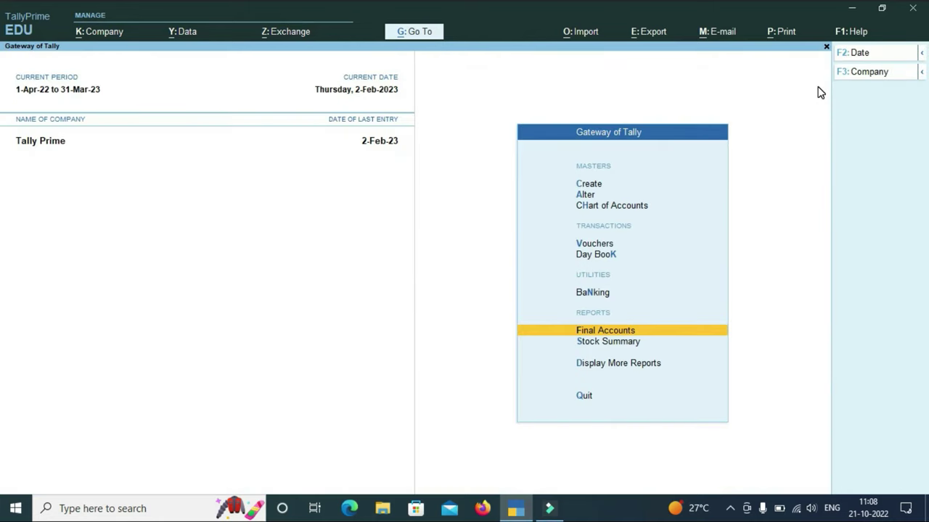